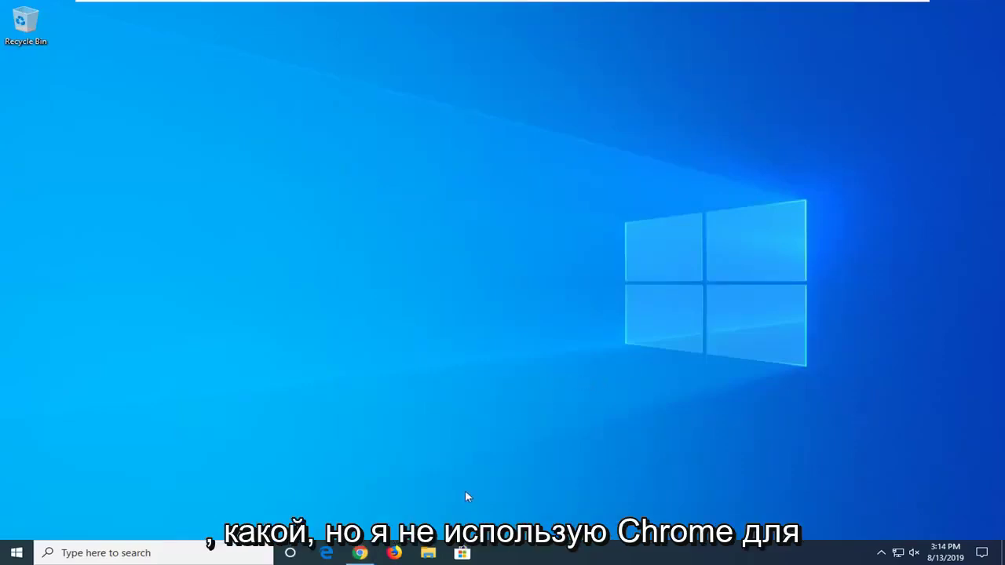
- In Chrome, download the Windows 10/8/7/Vista/2008 installer from mediaplayercodecpack.com
left_click(362, 553)
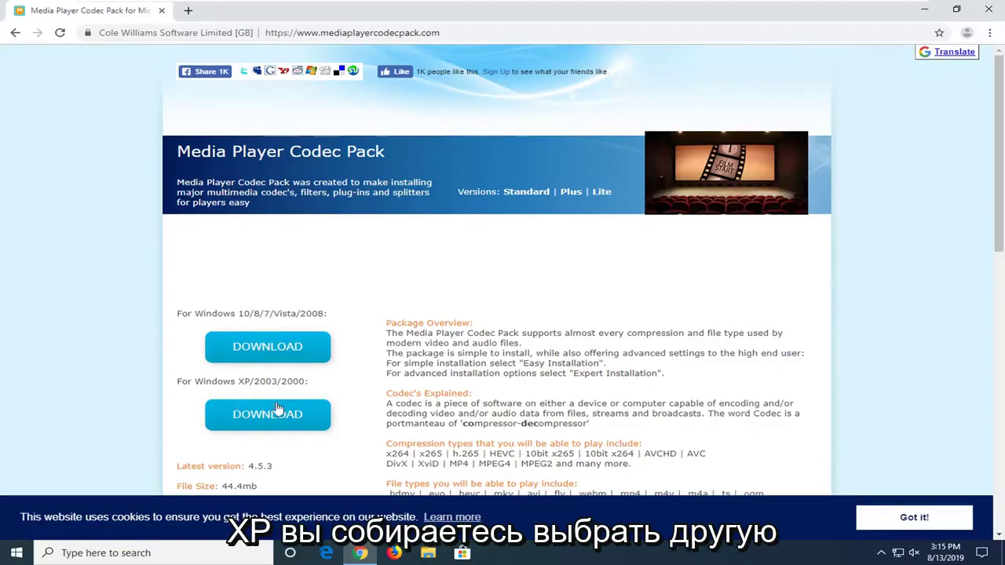
left_click(302, 359)
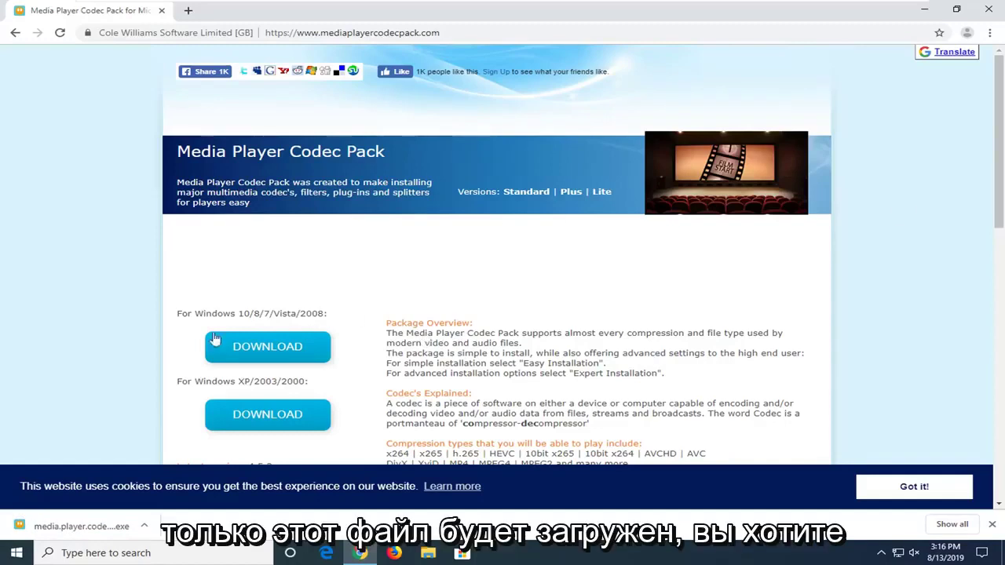
- Run the downloaded codec pack .exe, allow it to change the device, and minimize Chrome
left_click(73, 528)
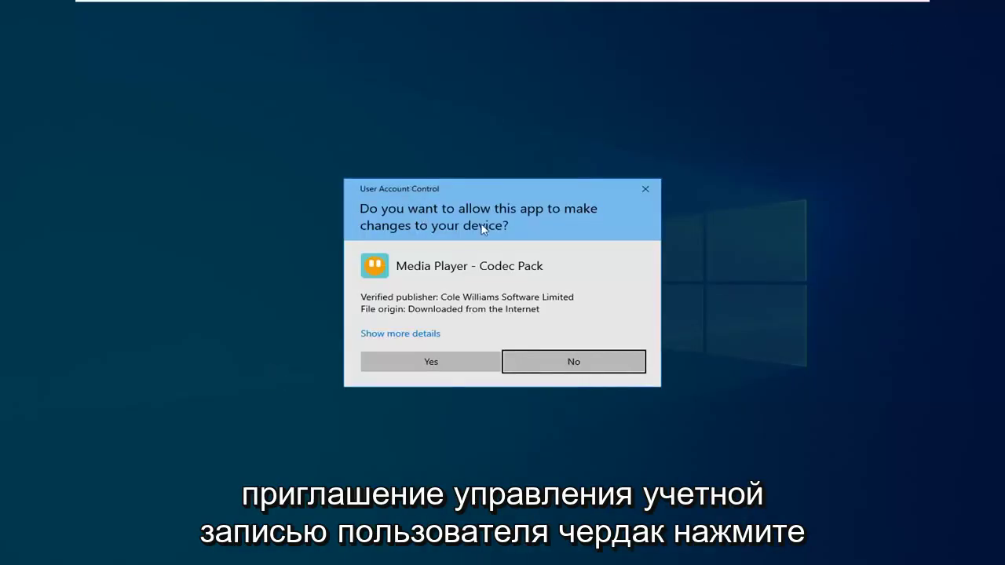
left_click(440, 367)
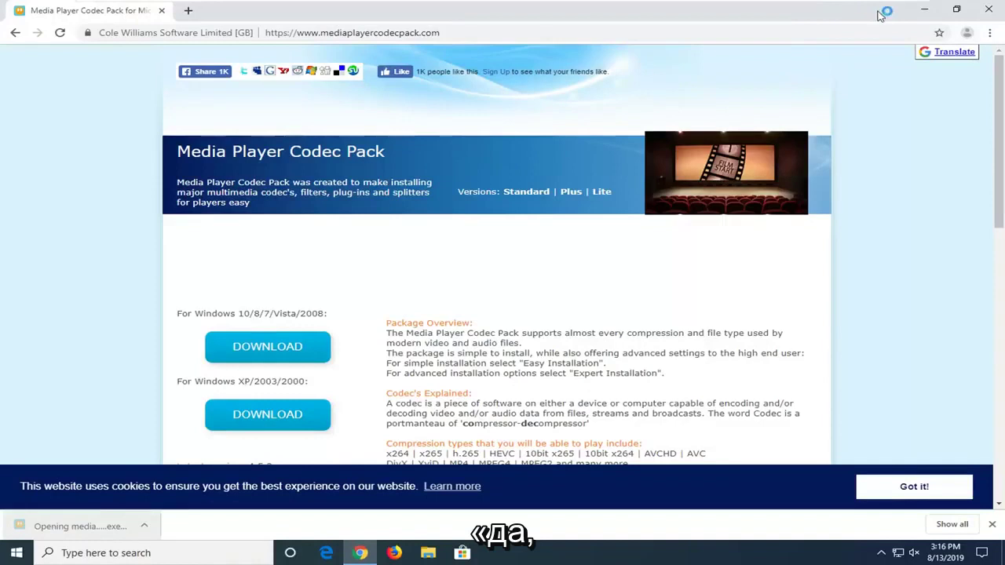
left_click(928, 16)
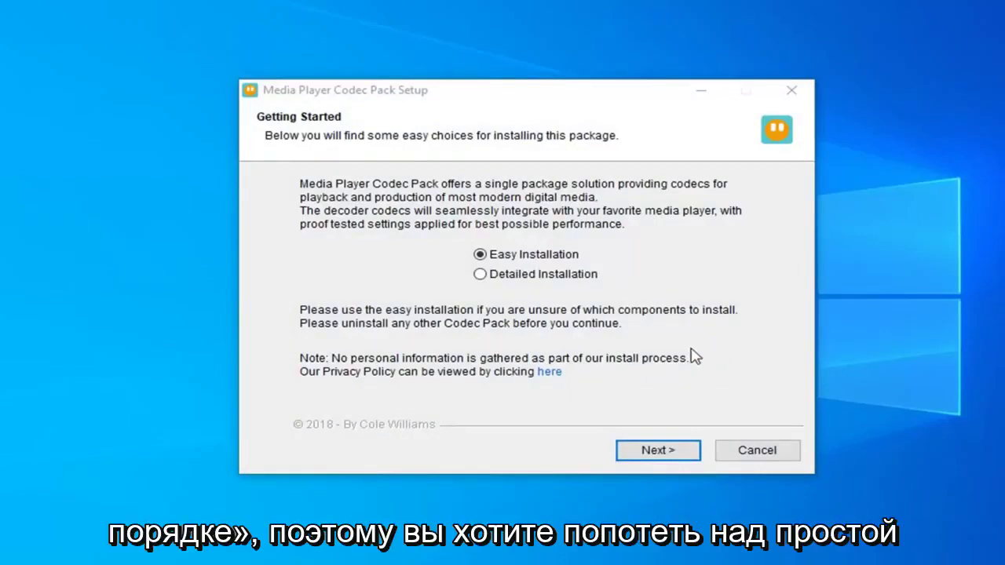
- Install with Easy Installation, accept the license, and keep the default components
left_click(663, 460)
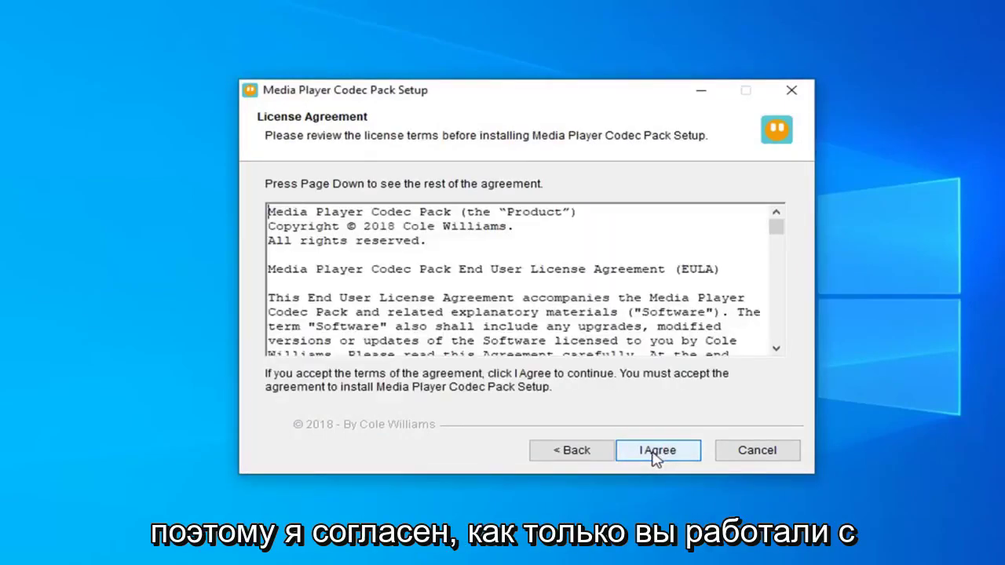
key("Page_Down")
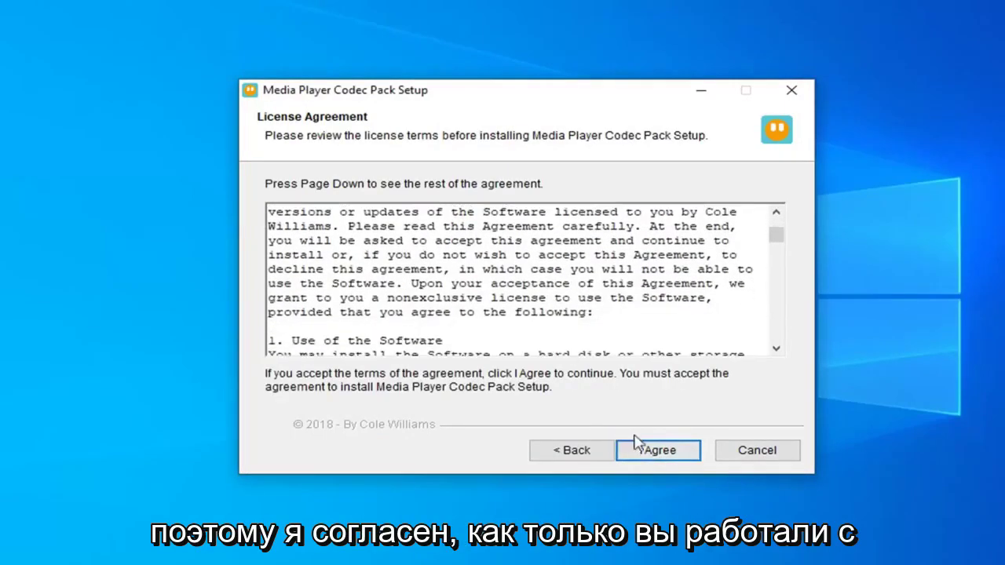
left_click(636, 443)
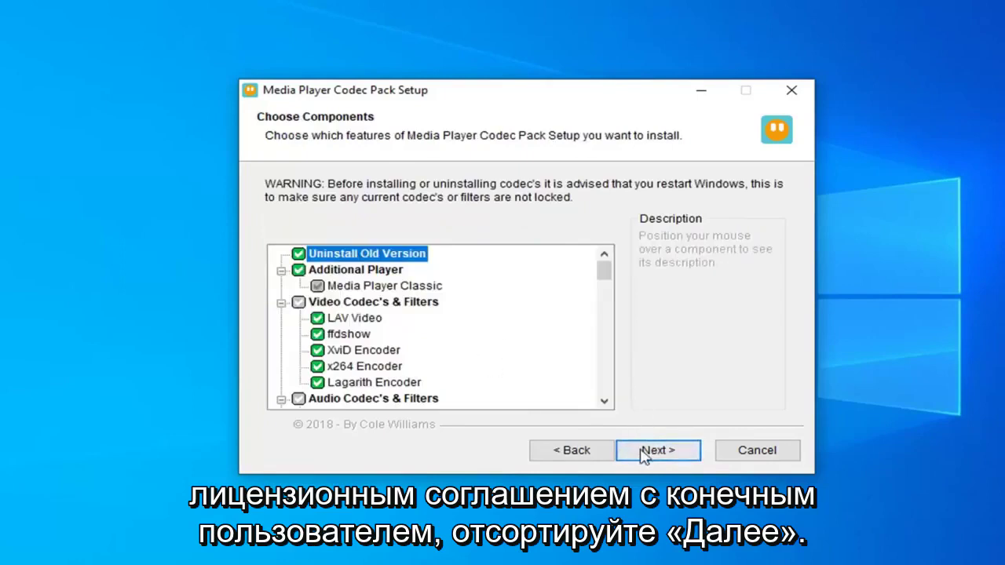
left_click(644, 451)
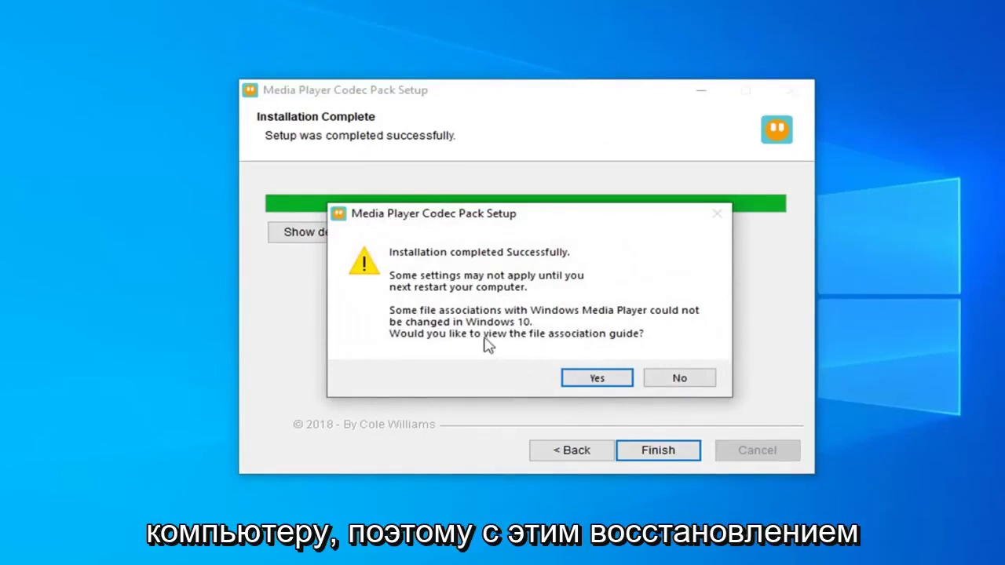
- Decline the file association guide so the finished setup closes to the desktop
left_click(680, 383)
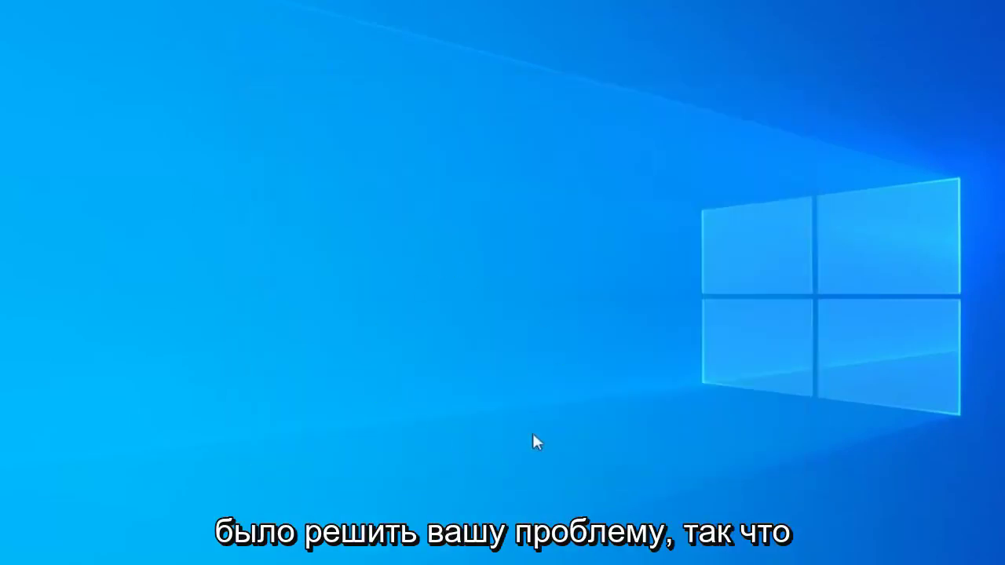